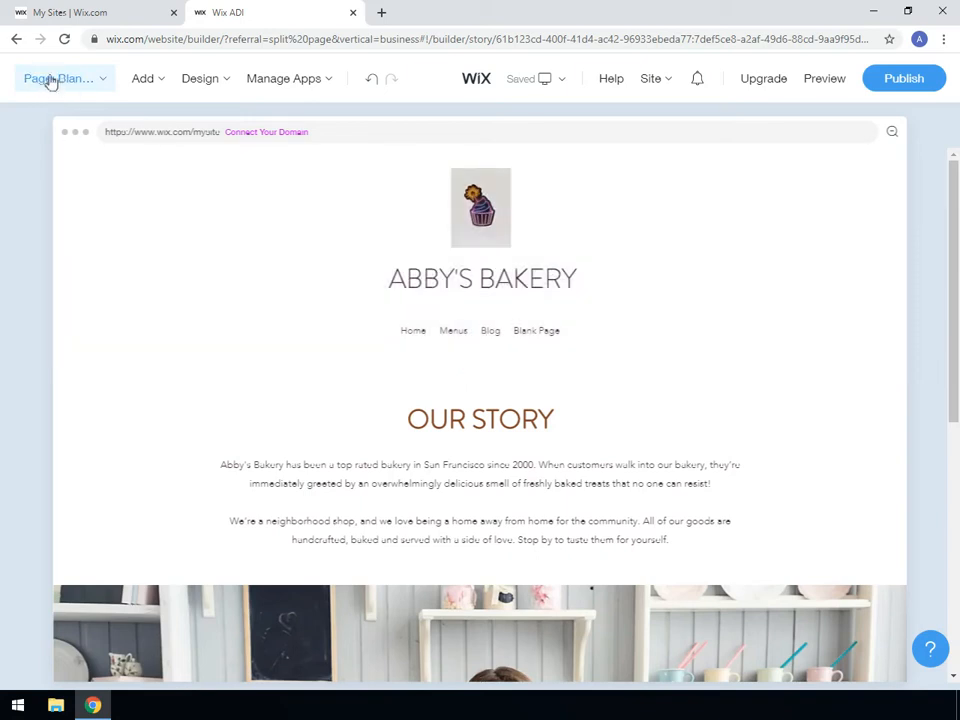
- Rename the Blank Page item in the site menu to "Our Story" and move it directly below Home
click(99, 87)
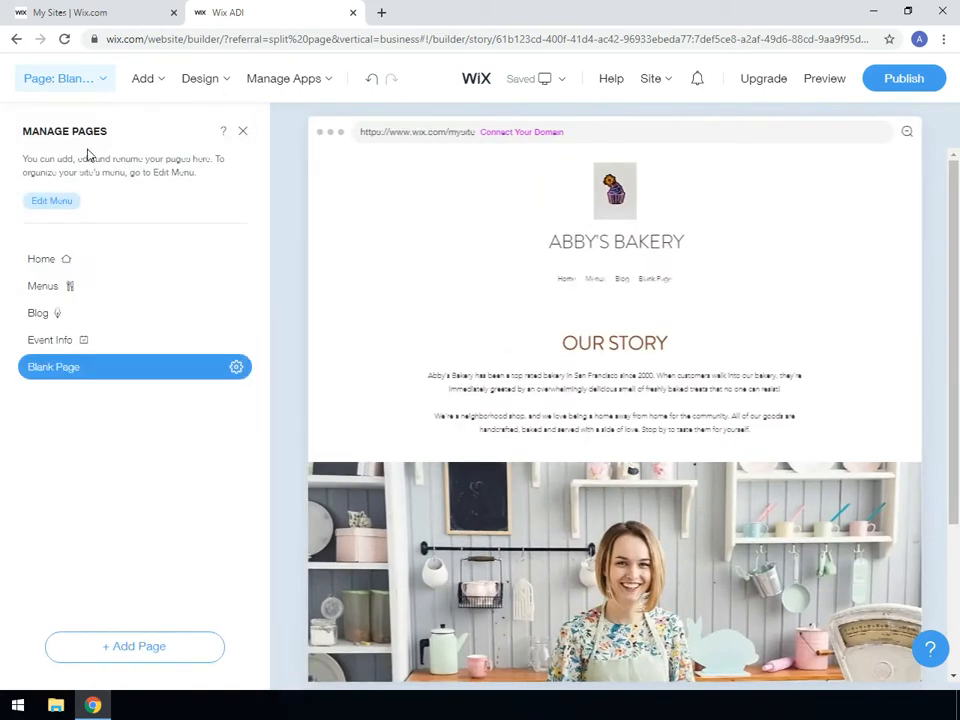
click(53, 203)
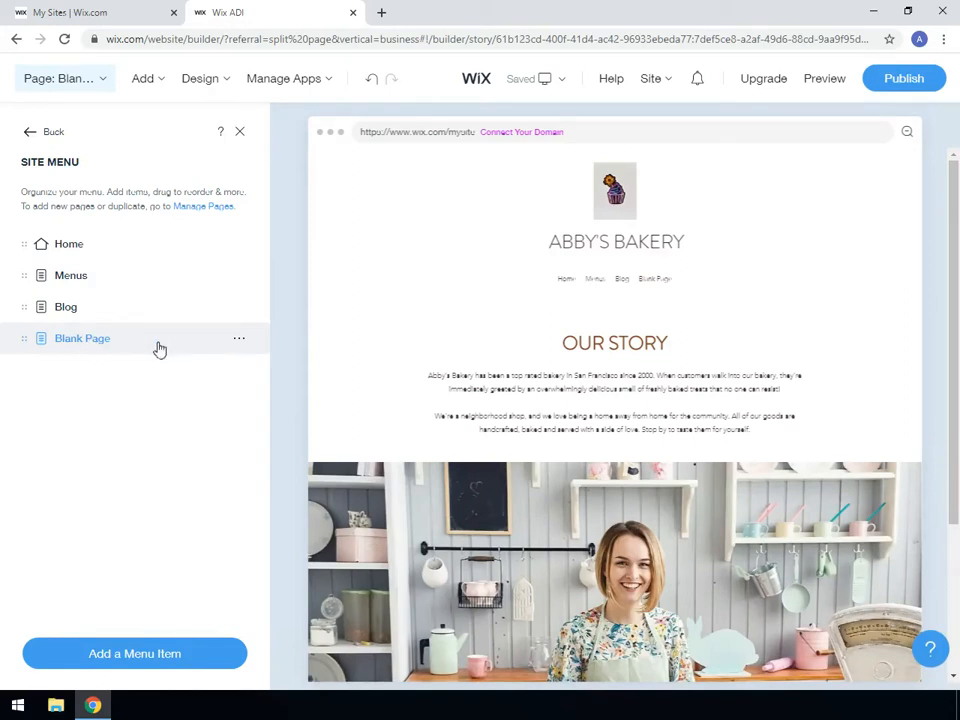
click(238, 342)
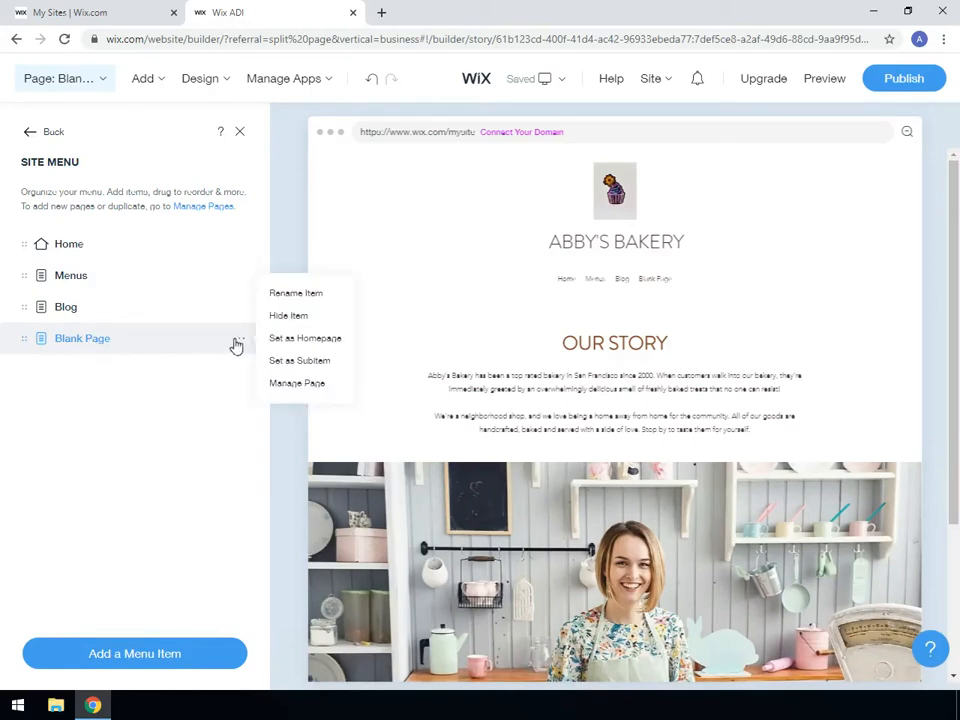
click(282, 296)
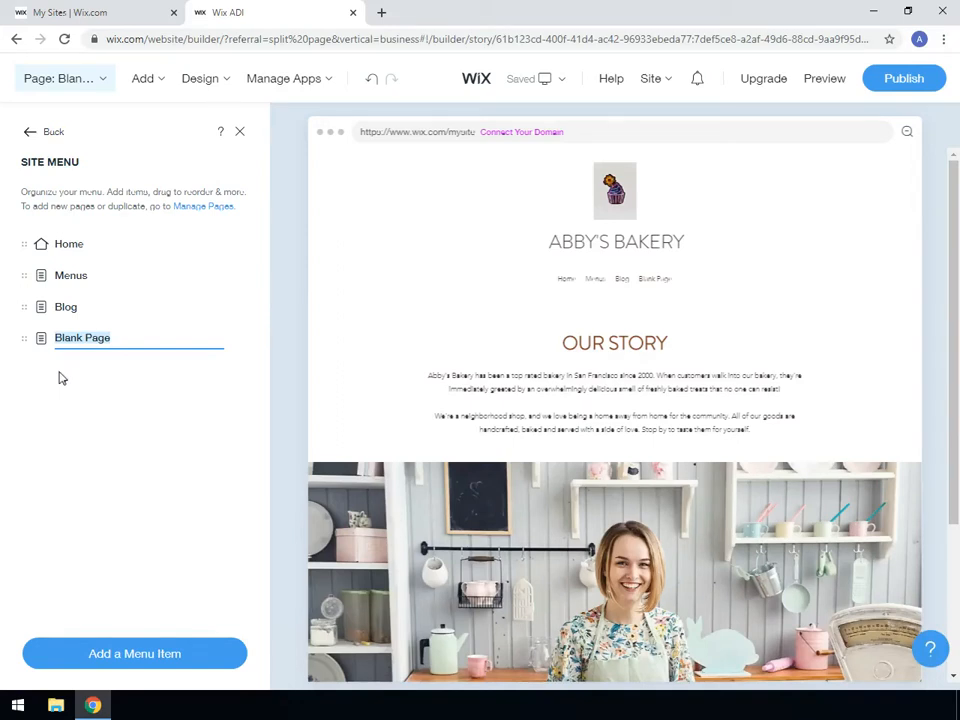
text(Our Story)
key(Return)
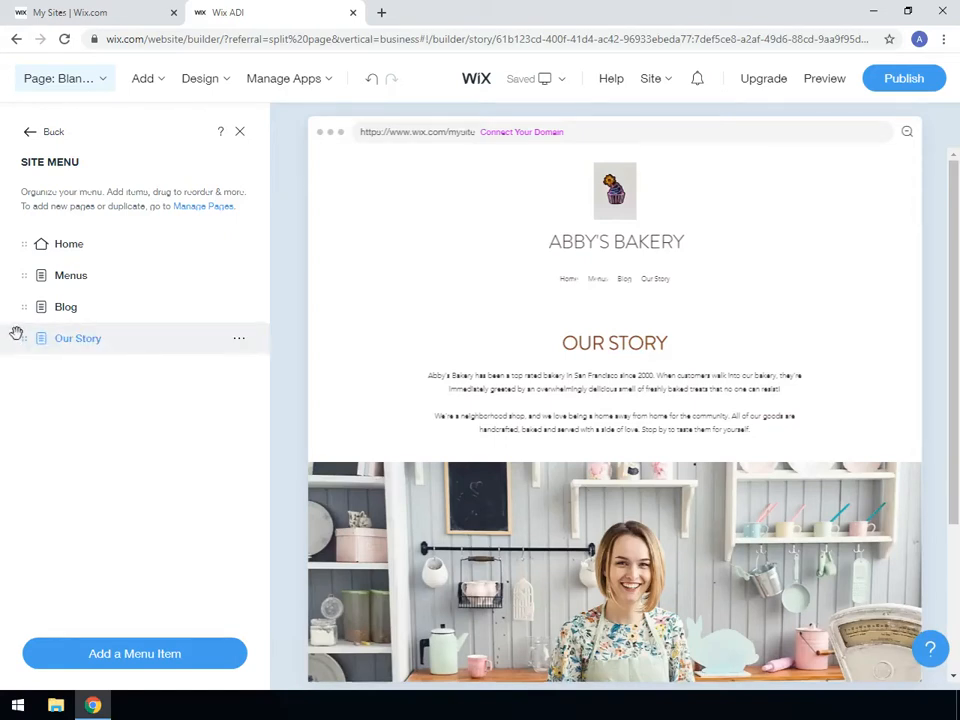
drag(17, 332, 19, 272)
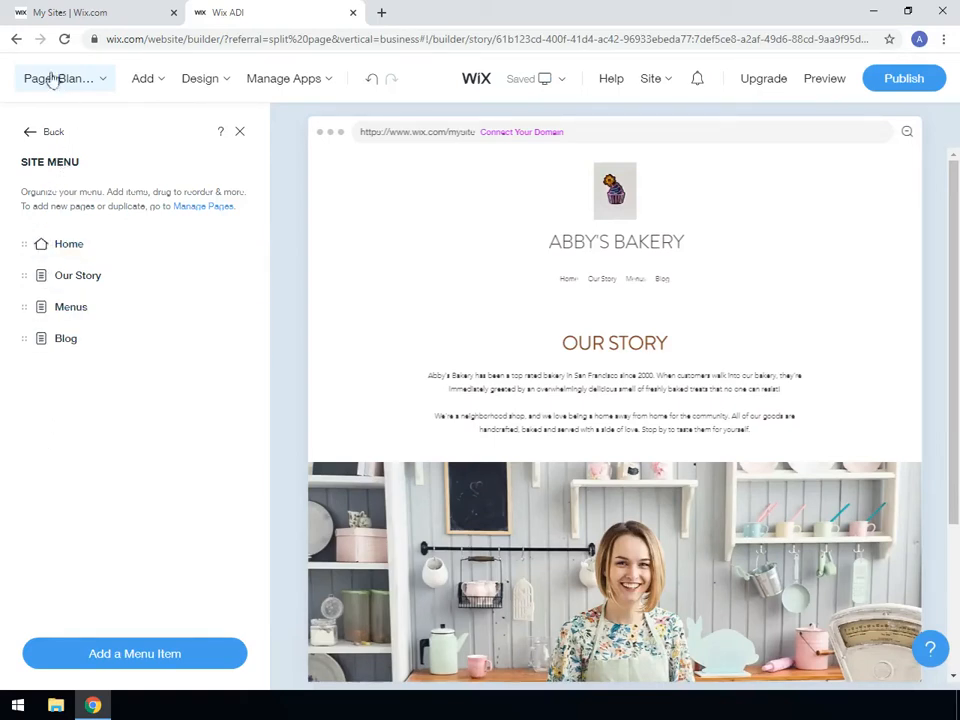
- Switch to the Blog page and open its blog management dashboard
click(100, 82)
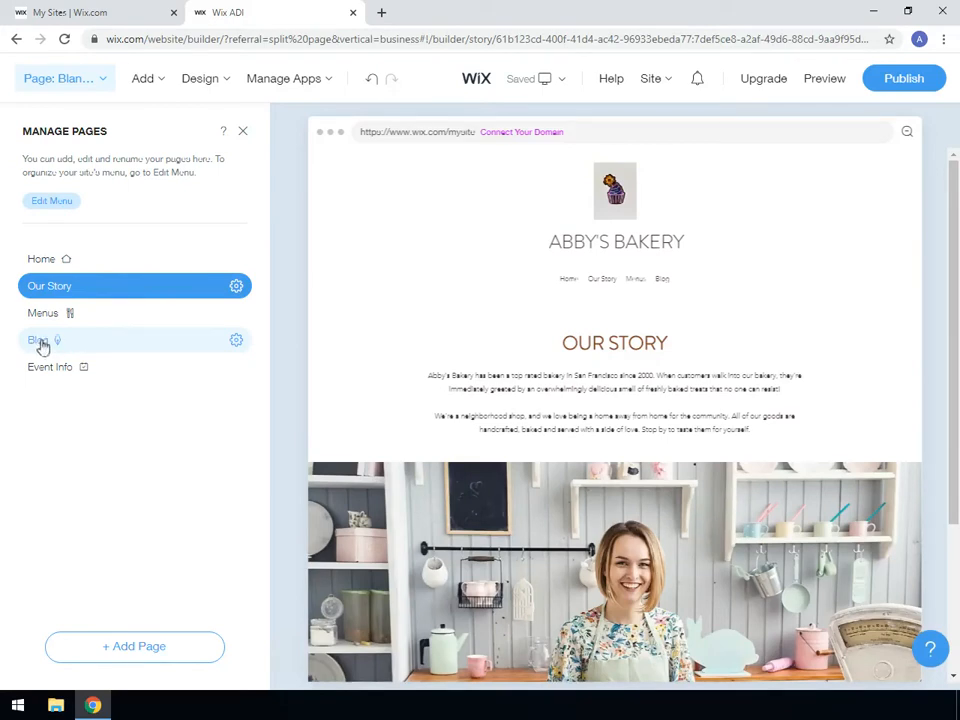
click(205, 350)
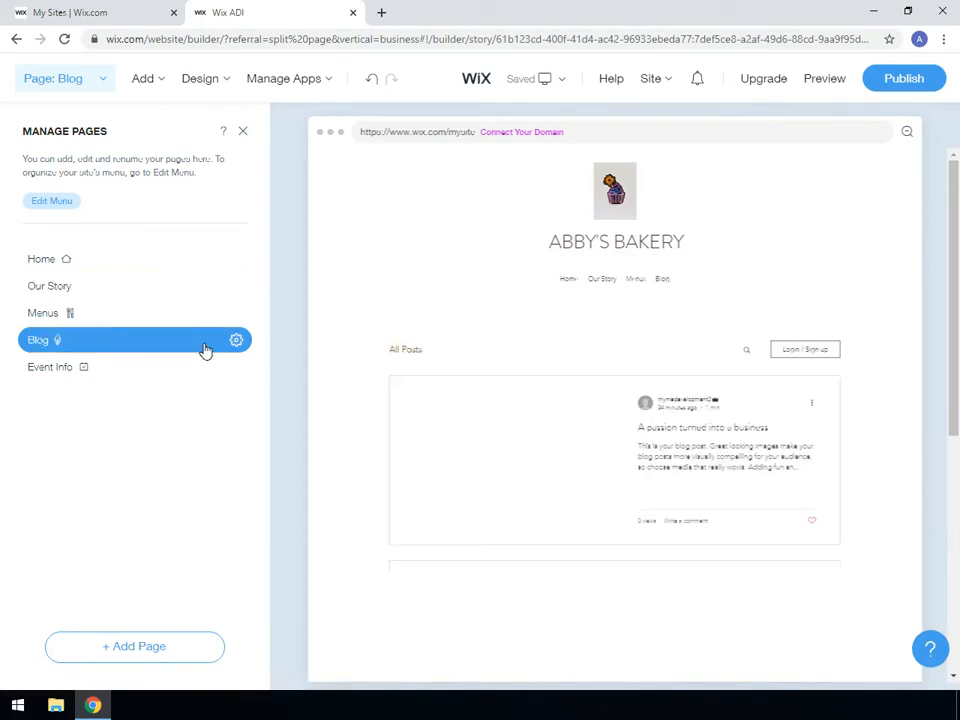
click(552, 513)
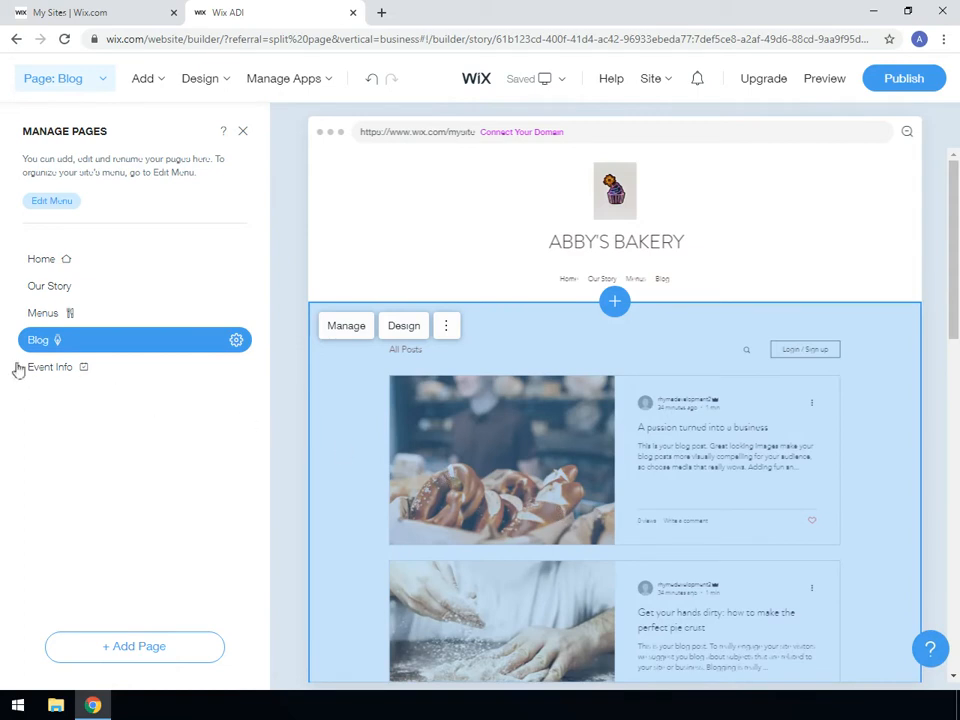
click(70, 346)
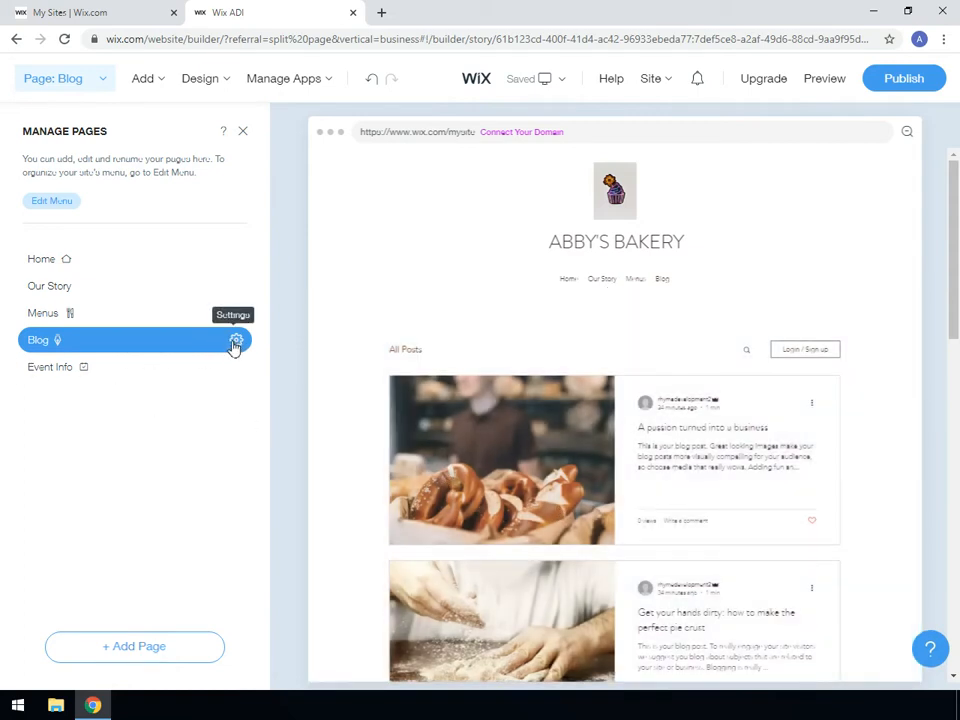
click(235, 341)
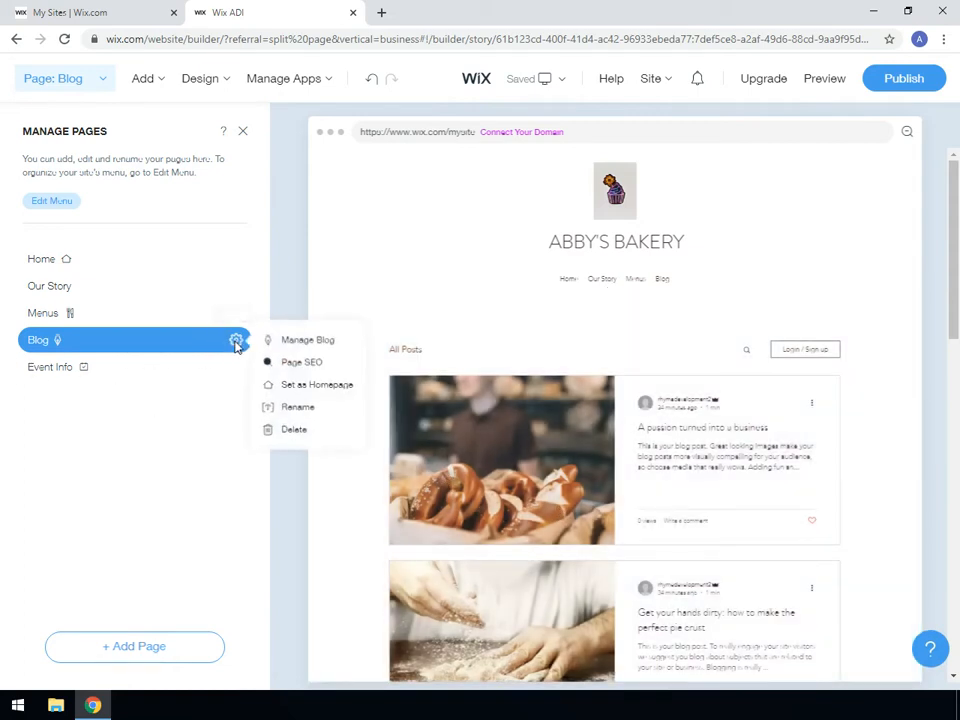
click(308, 341)
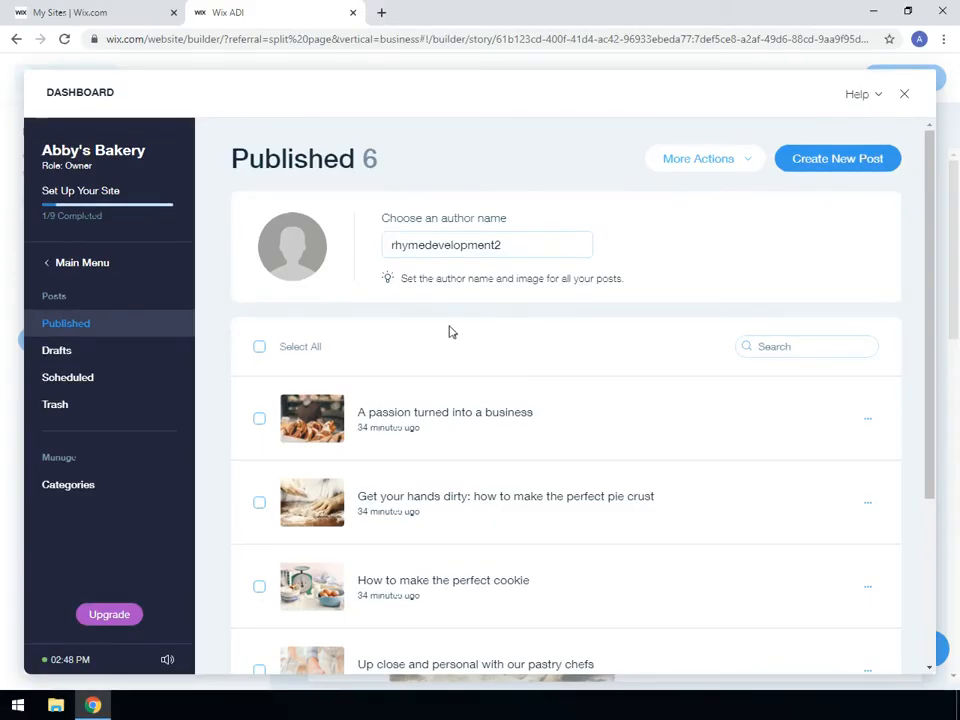
- Replace the author name for all blog posts with the bakery owner's first name
click(449, 244)
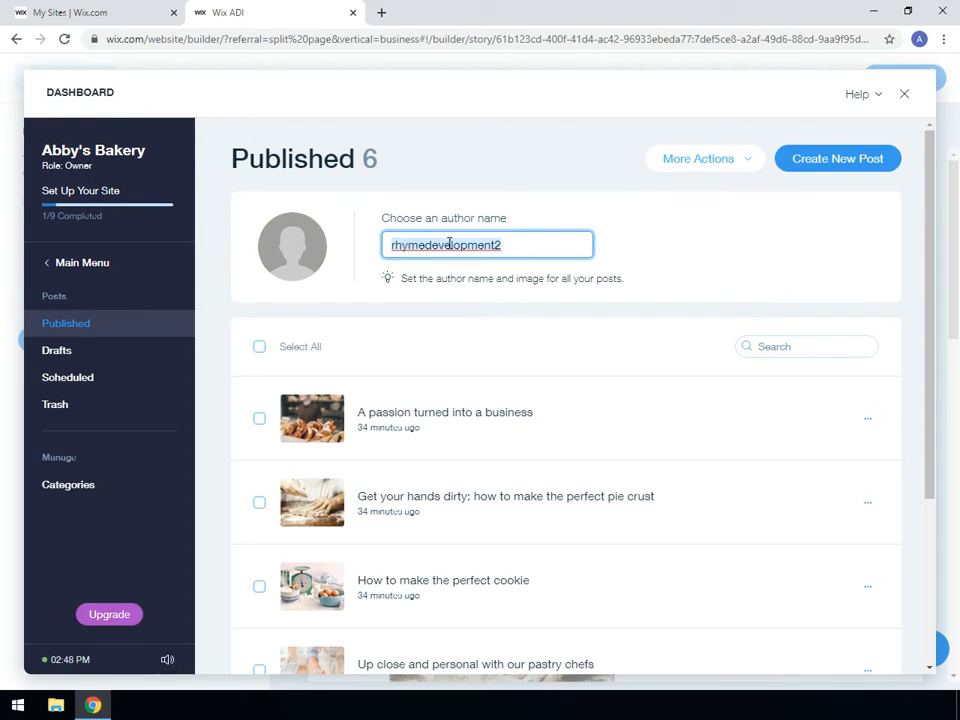
text(Abby)
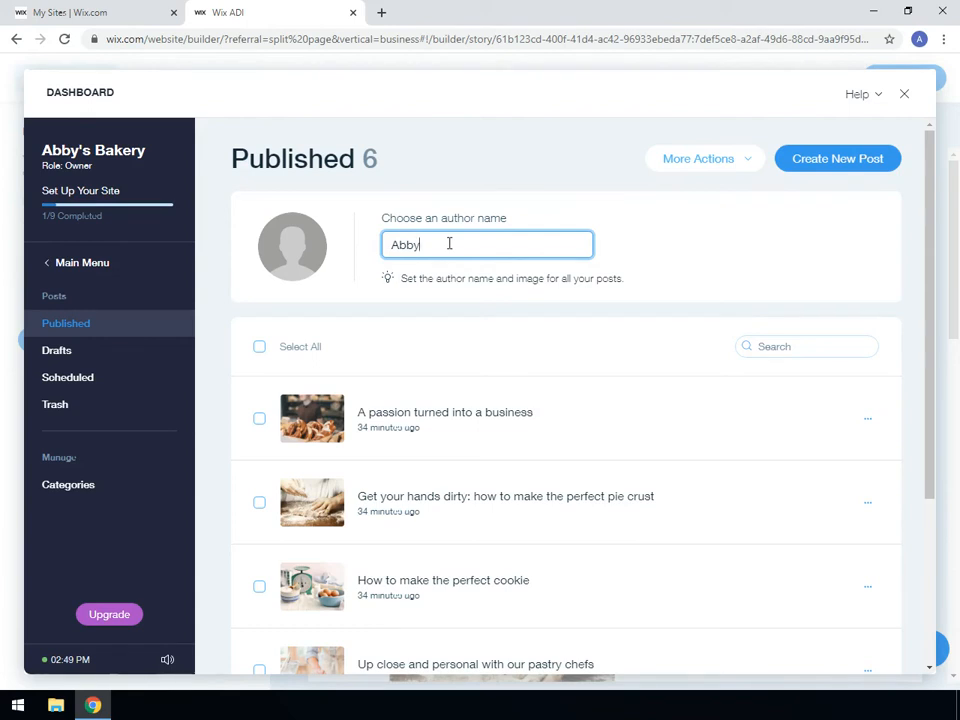
click(474, 324)
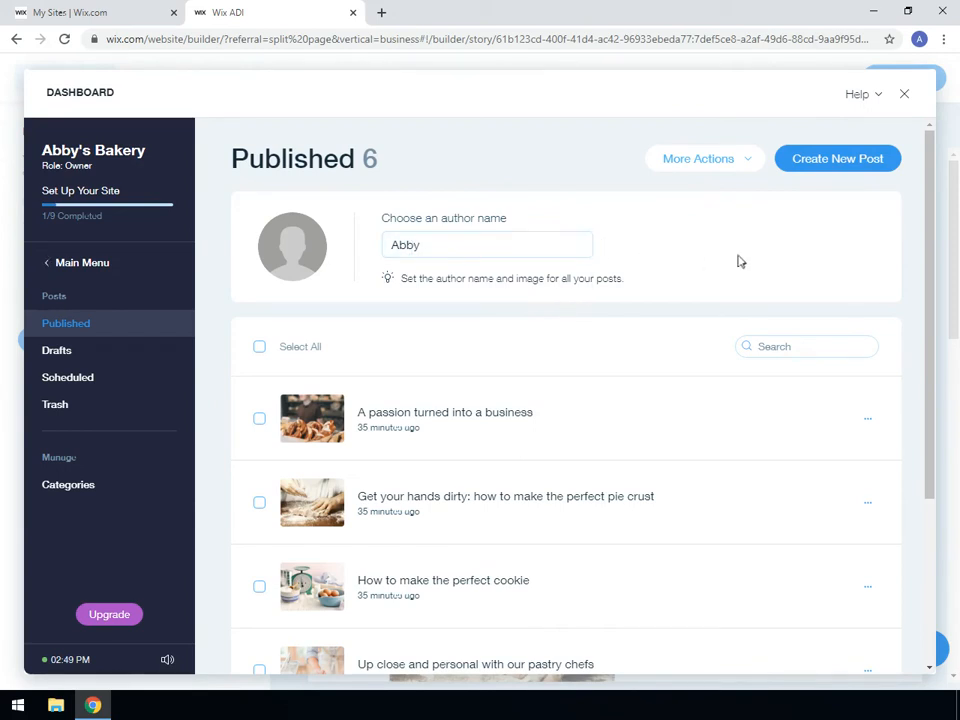
- Create a new blog post titled "The. Best. Chocolate. Chip. Cookie. Recipe. Ever."
click(846, 165)
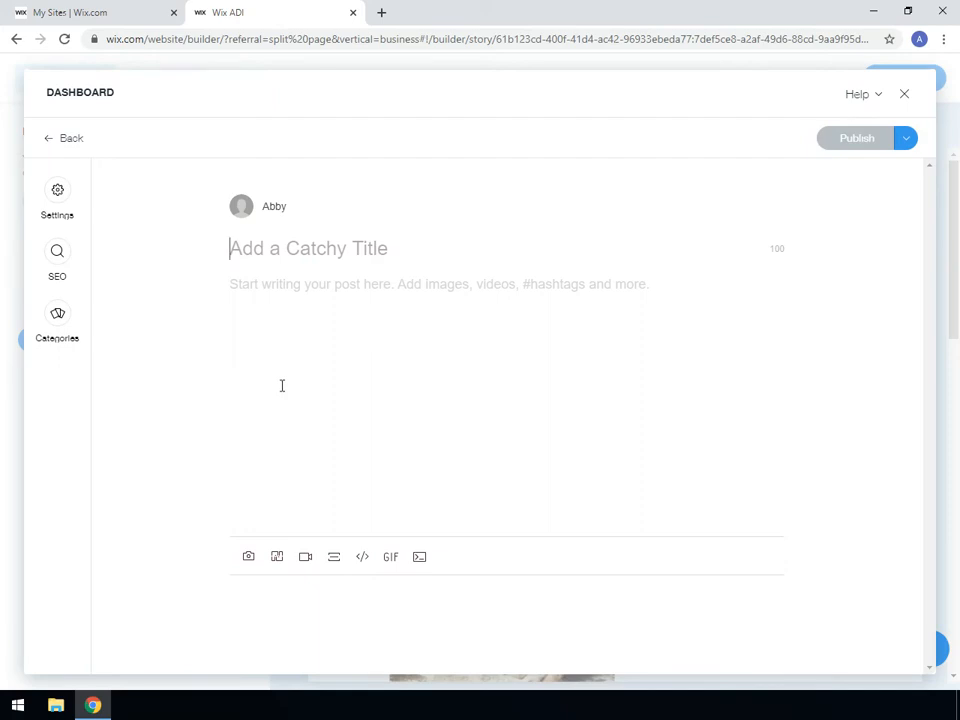
text(The. Bes)
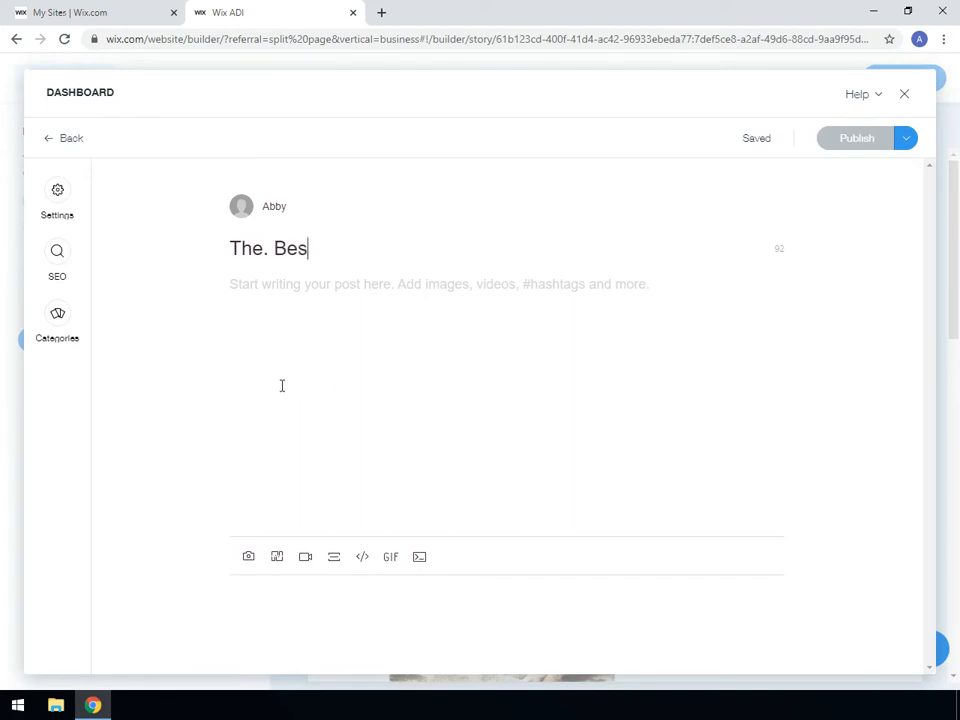
text(t. Chocolate. Chip. Cook)
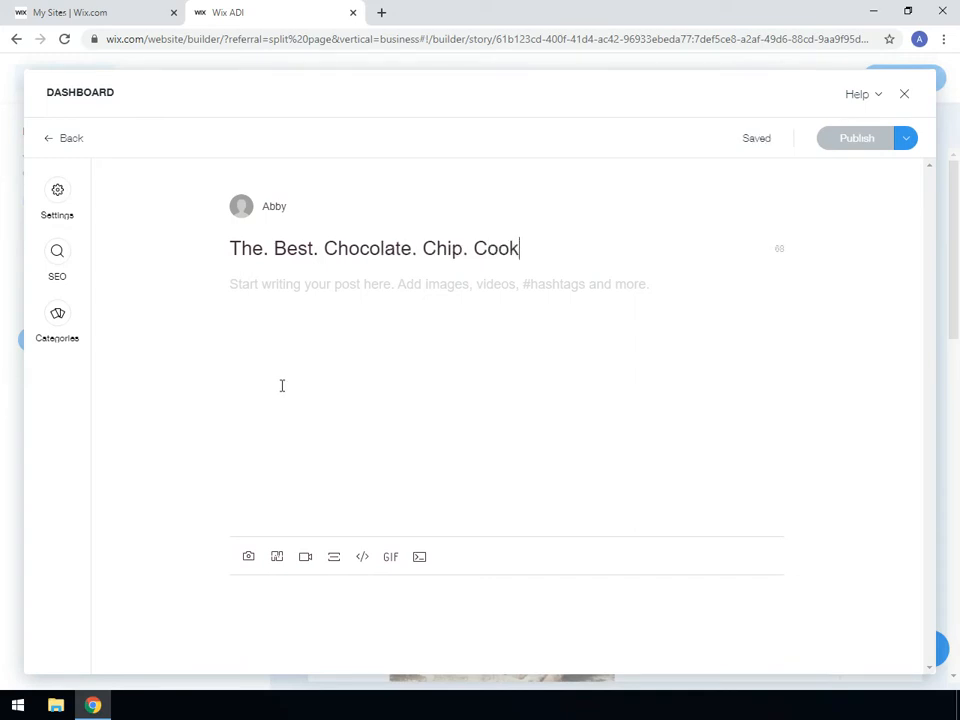
text(ie. Recipe)
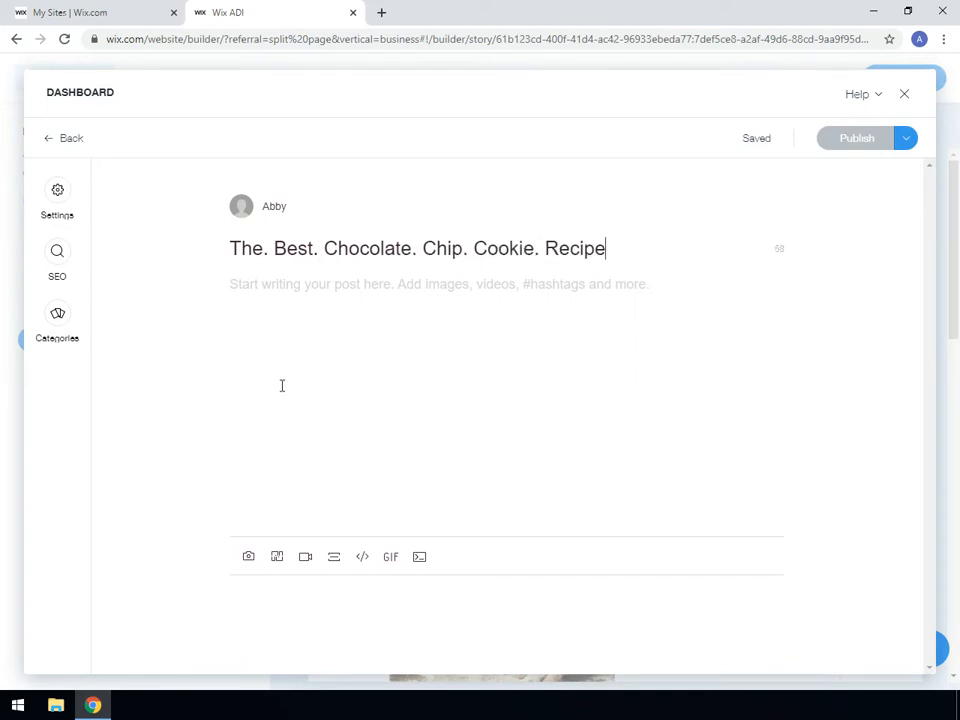
text(. Ever.)
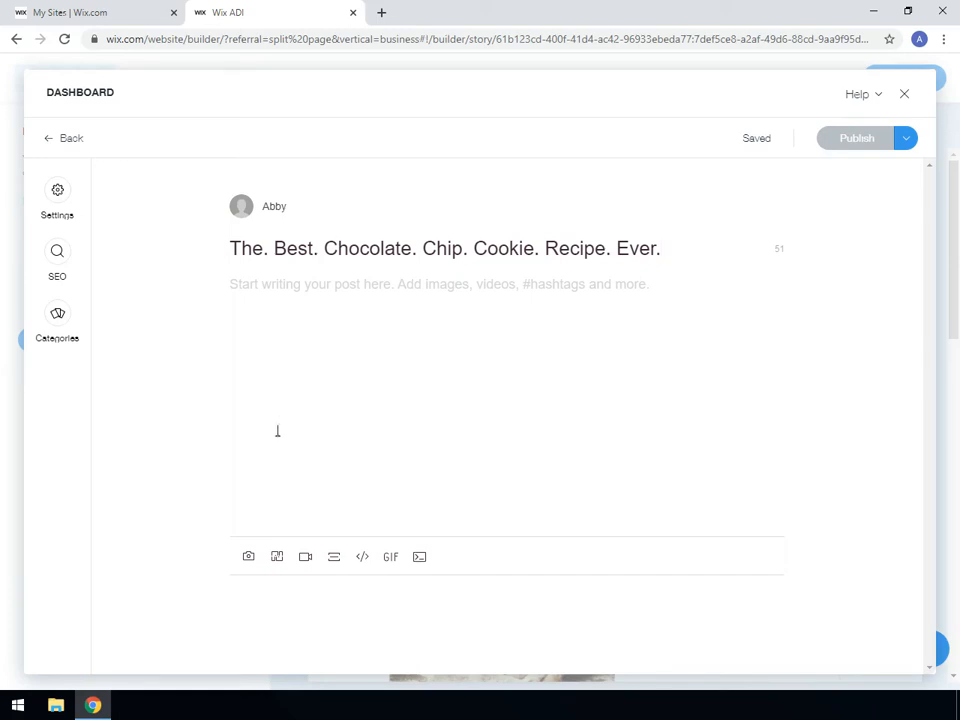
- Search the image library for "chocolate chip cookies" and add the Wix photo of stacked cookies tied with string to the post
click(249, 562)
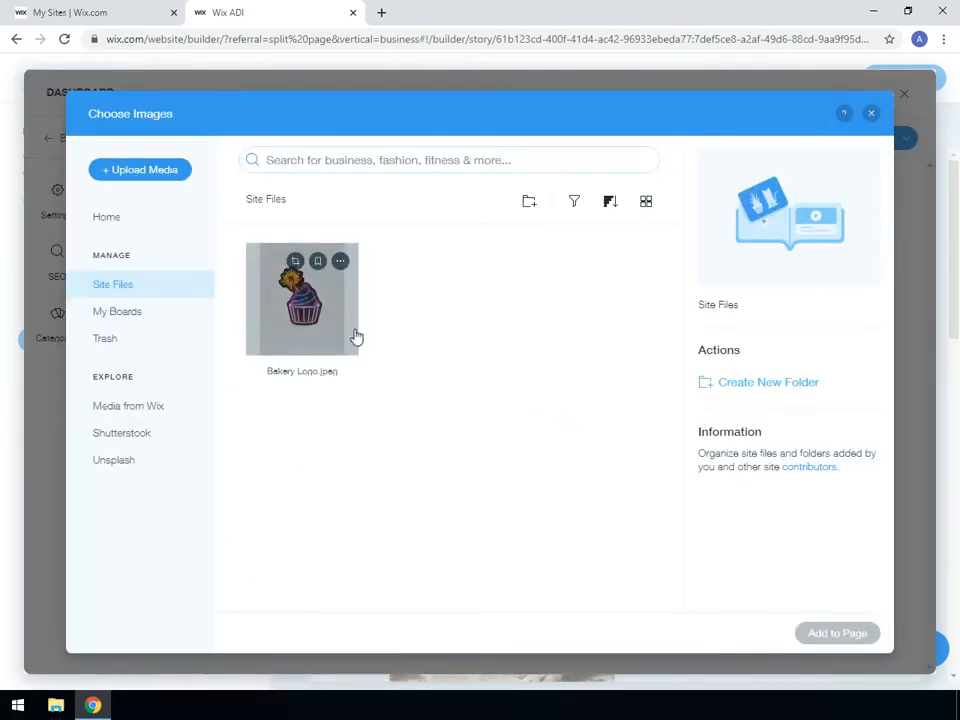
click(399, 160)
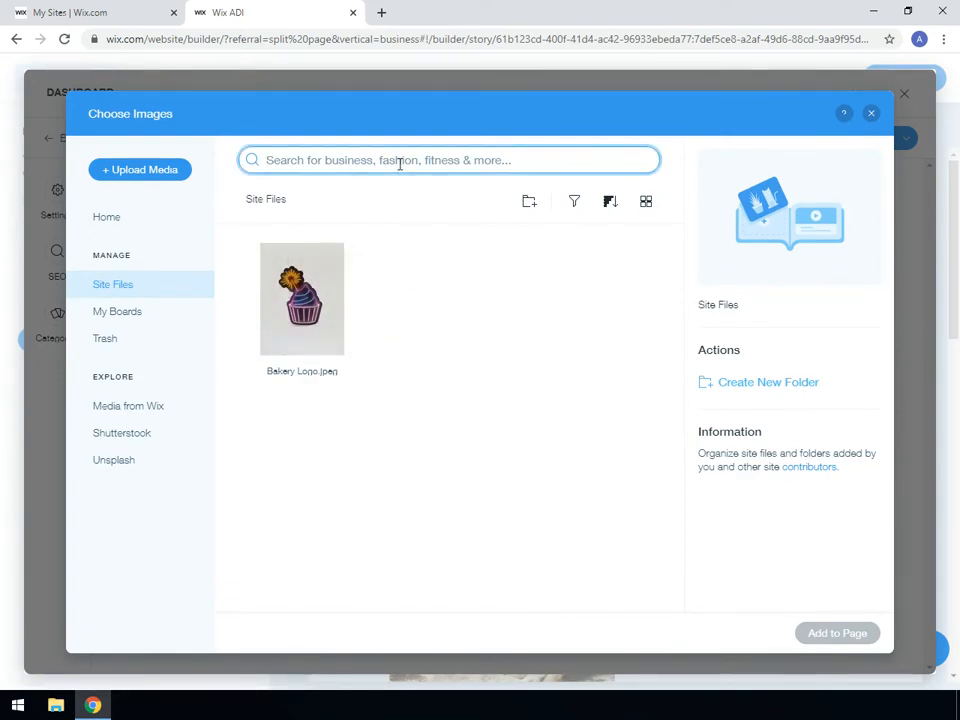
text(chocolate chip cookies)
key(Return)
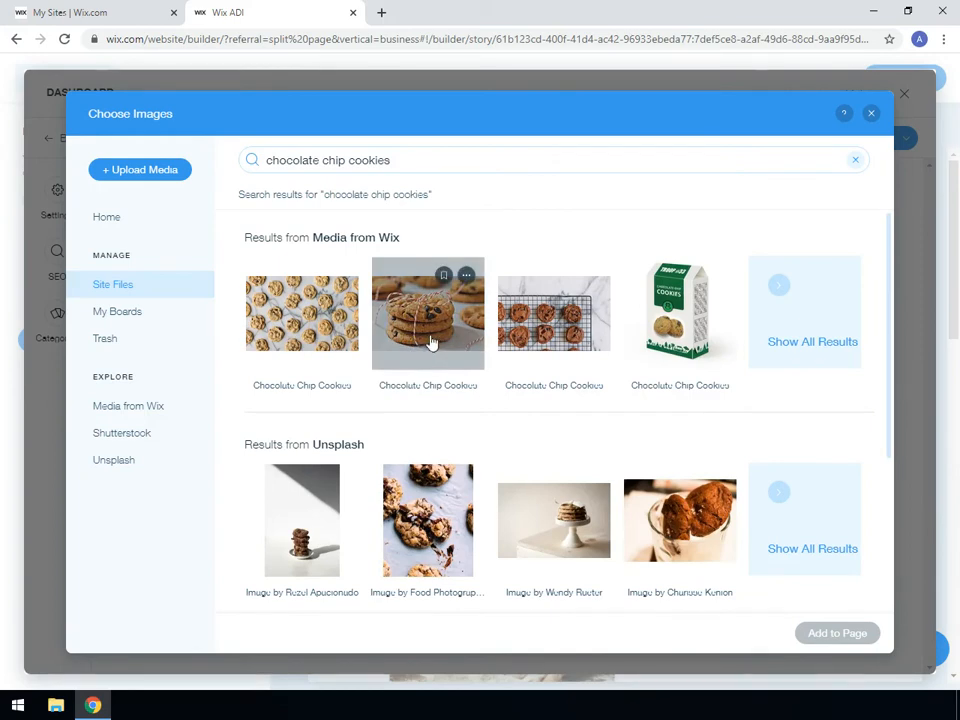
click(431, 342)
click(822, 636)
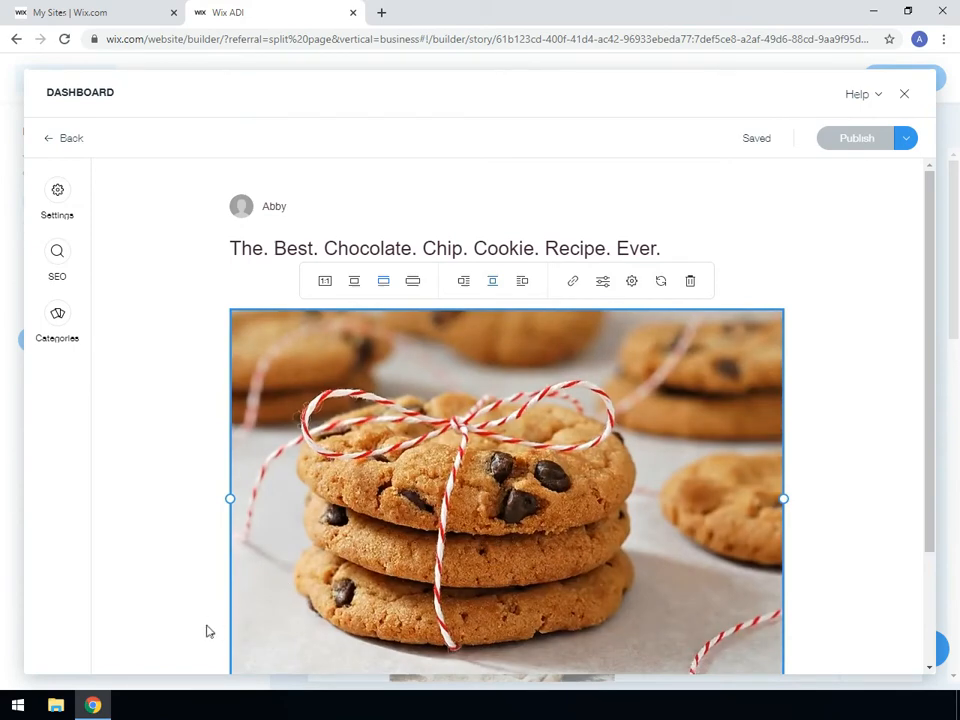
- Write the body text "You'll notice as I start typing" below the cookie photo
scroll(225, 347, down, 1)
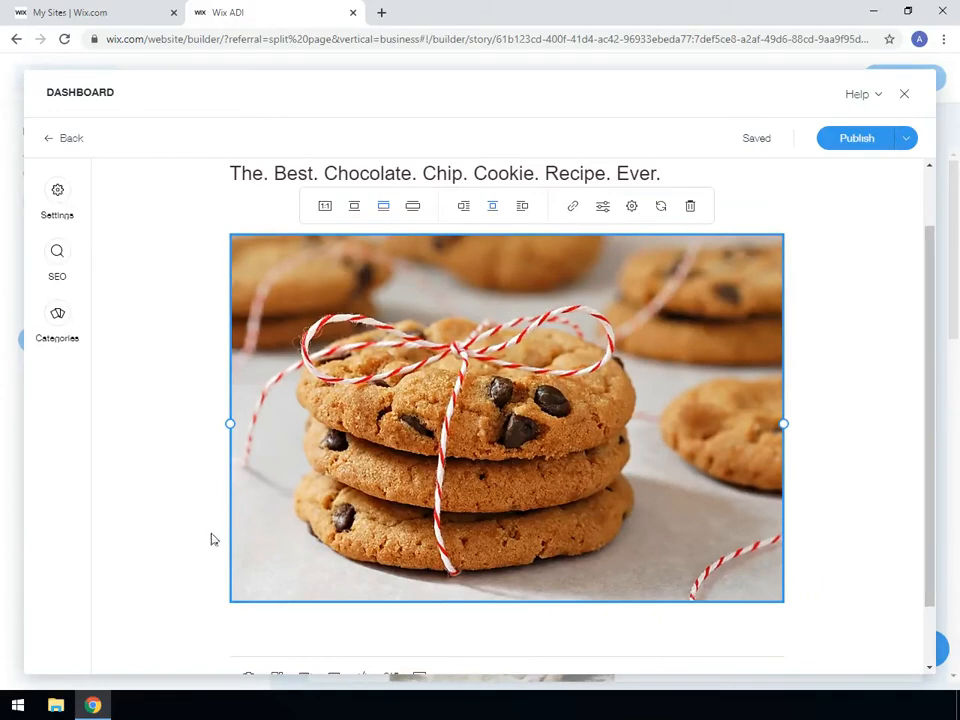
click(246, 617)
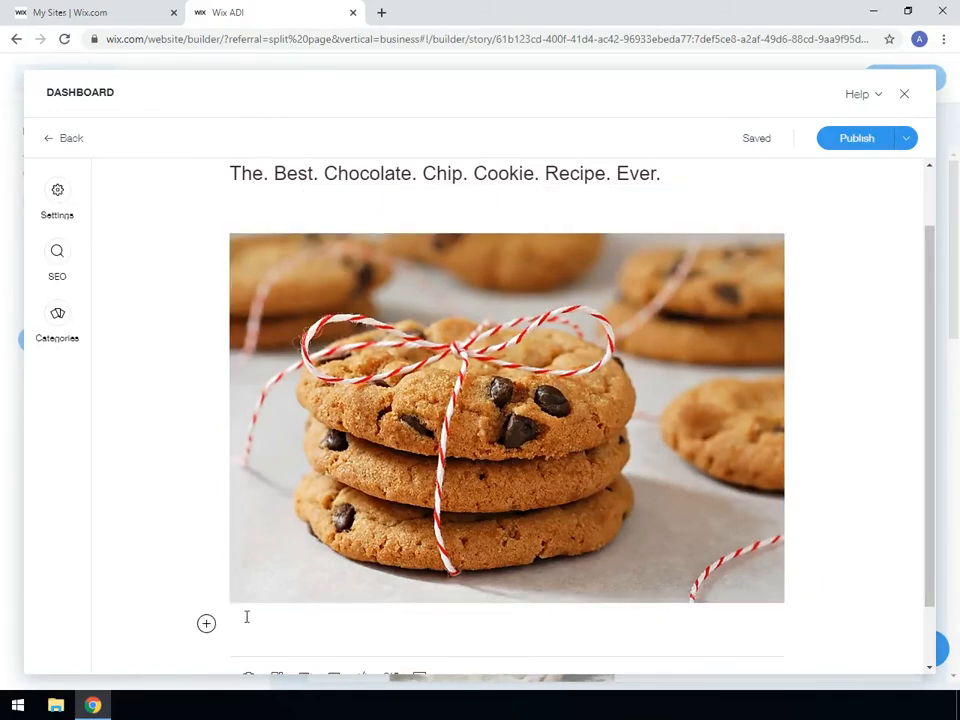
text(You'll notice as I start styping)
key(BackSpace)
key(BackSpace)
key(BackSpace)
key(BackSpace)
key(BackSpace)
key(BackSpace)
key(BackSpace)
text(typing)
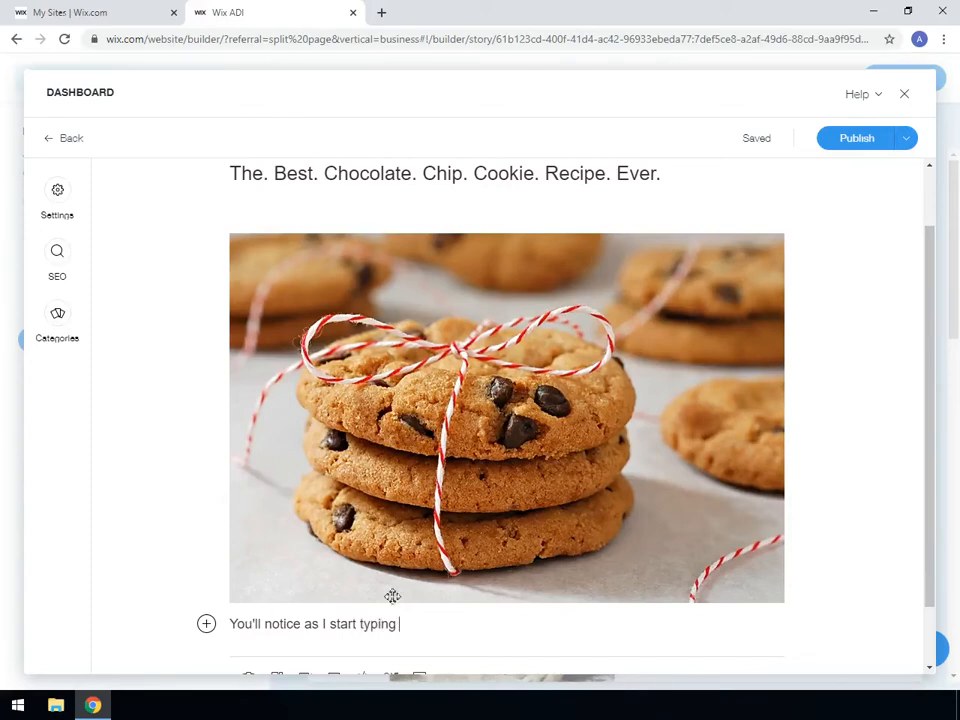
- Examine the post's header details, the photo and text formatting options, and the post settings
scroll(510, 404, up, 1)
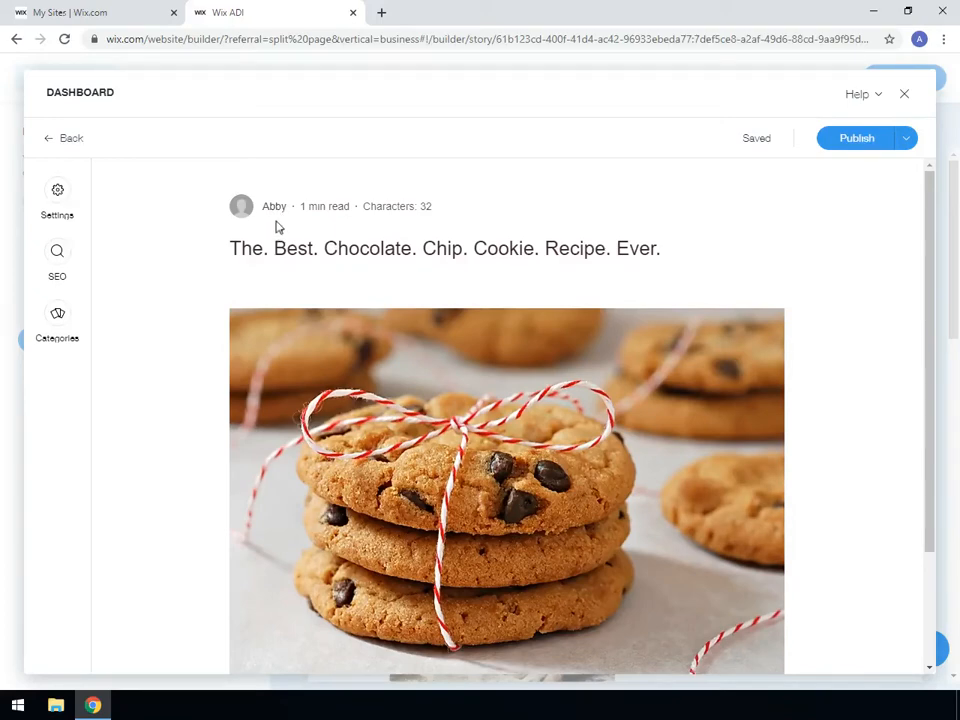
click(292, 475)
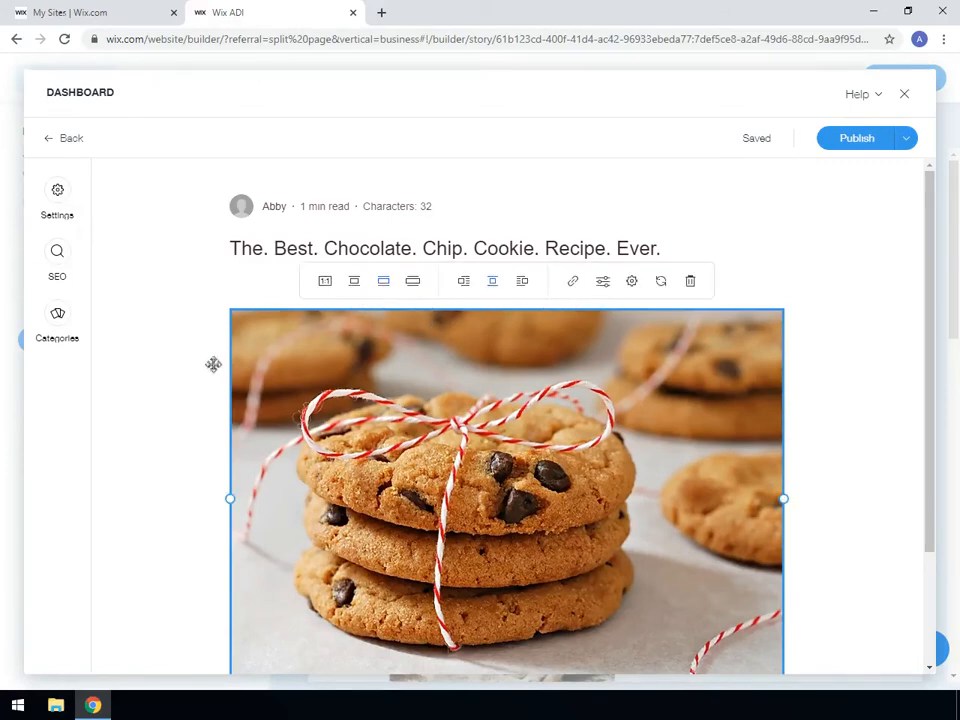
scroll(211, 425, down, 3)
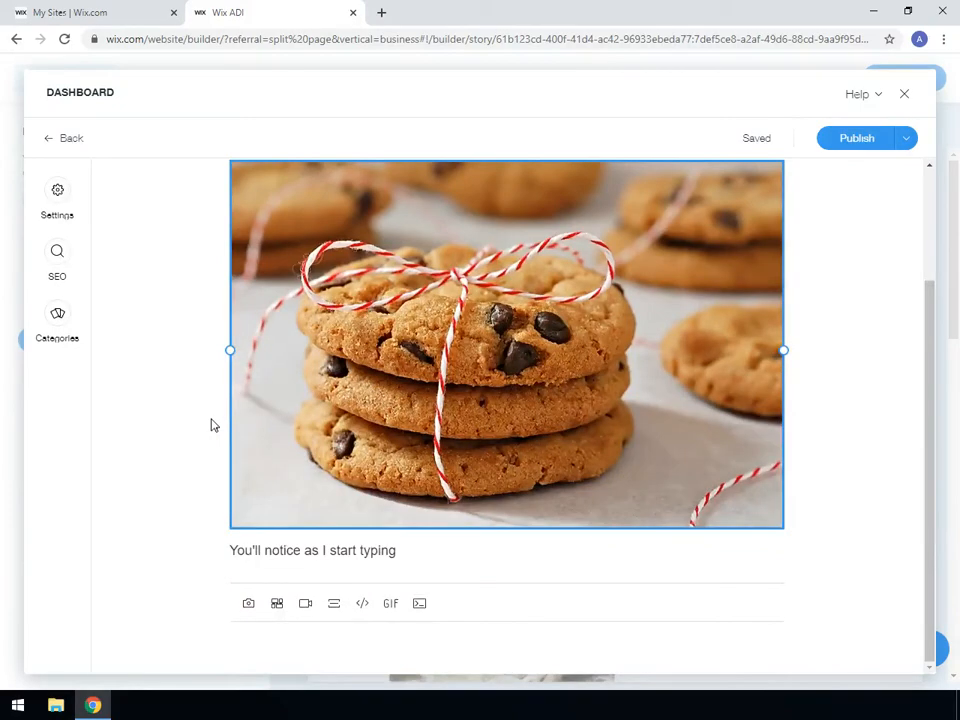
drag(233, 548, 366, 551)
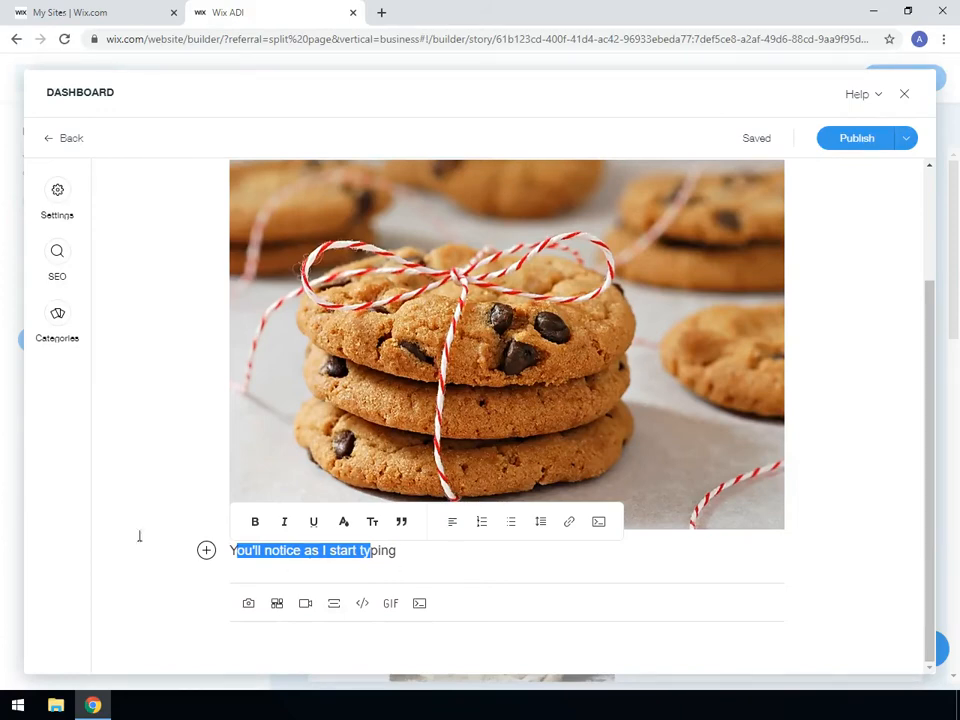
click(58, 195)
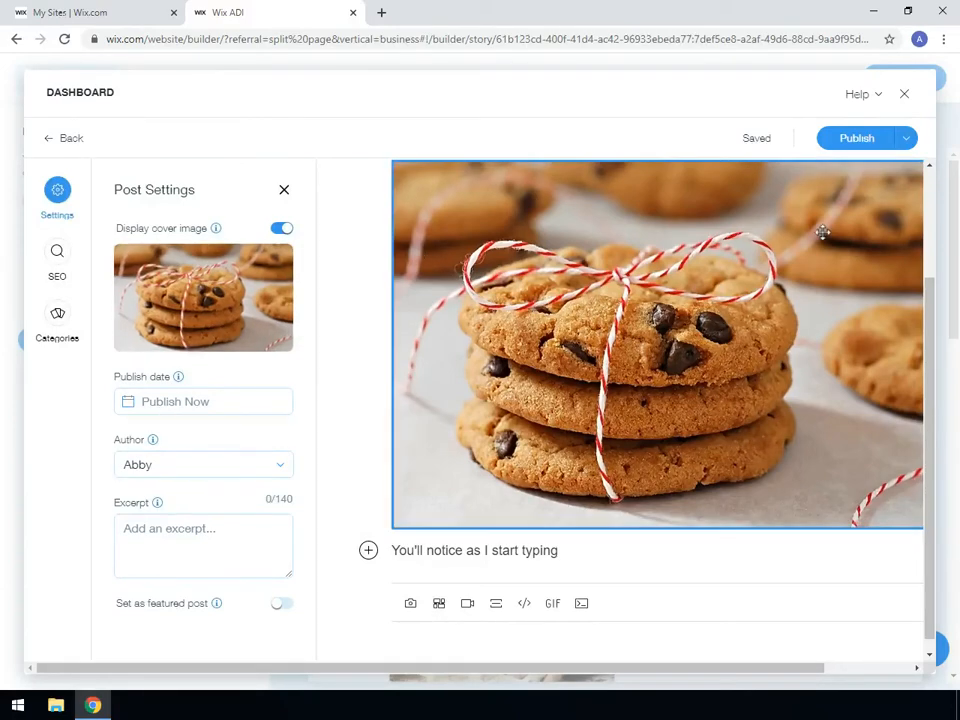
- Publish the cookie recipe post, dismiss the business info suggestion, and check the list of published posts
click(861, 153)
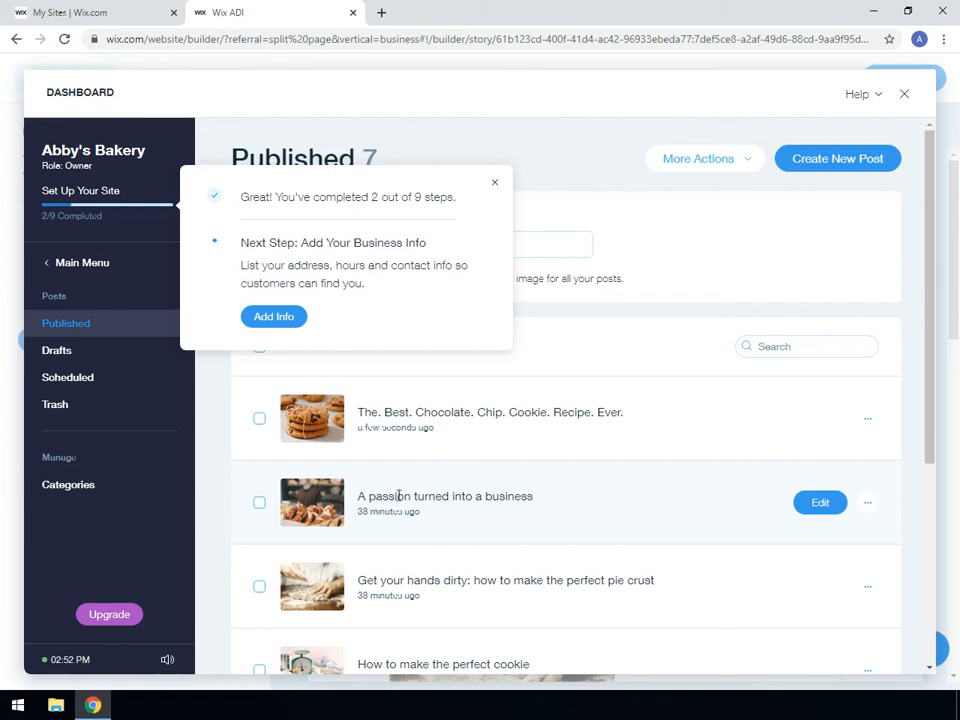
click(494, 186)
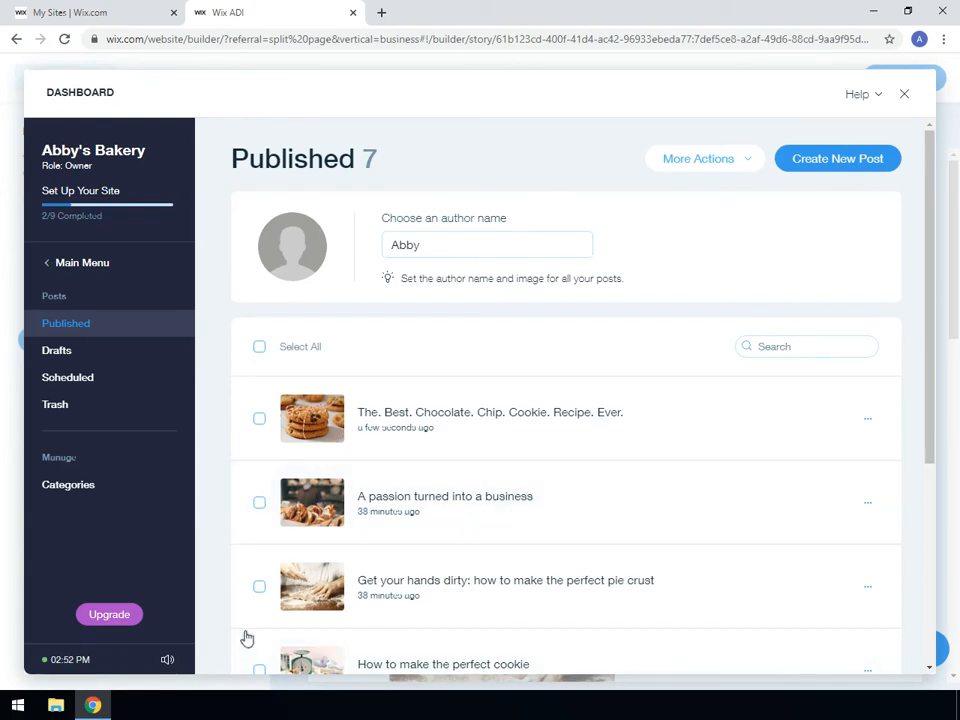
scroll(247, 638, down, 3)
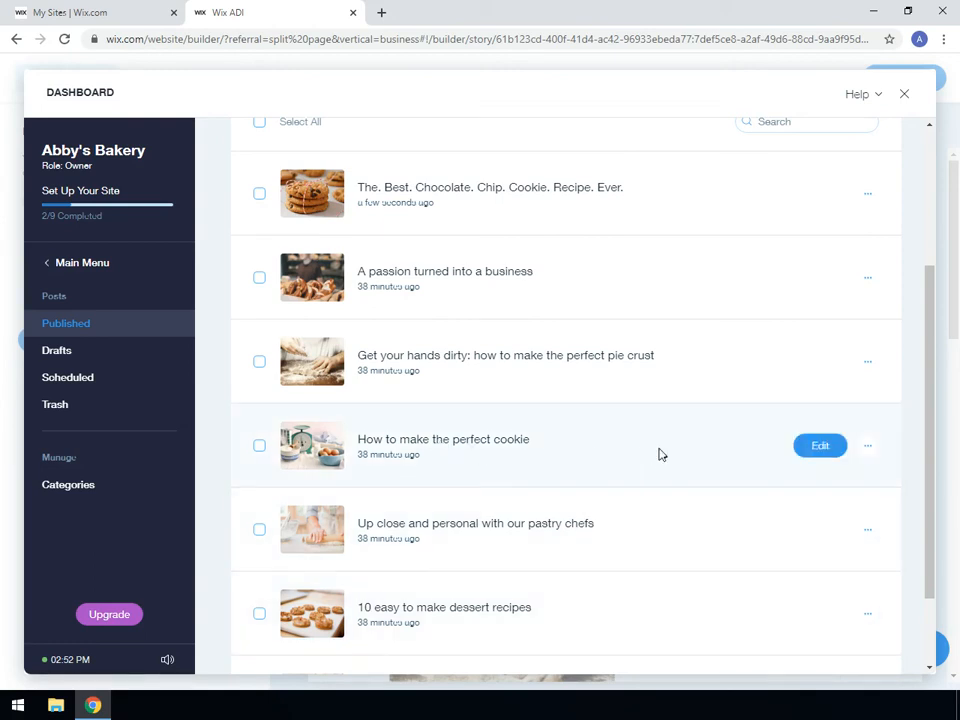
- Check the actions available for the "How to make the perfect cookie" post, and create and save a blog category labelled "Recipes"
click(866, 452)
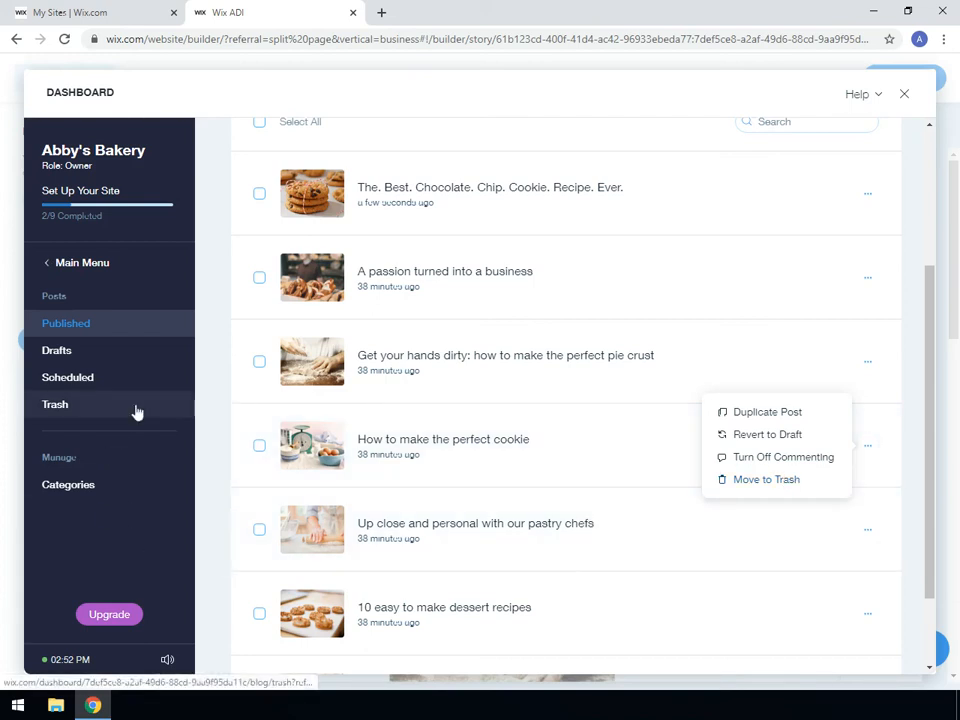
click(88, 496)
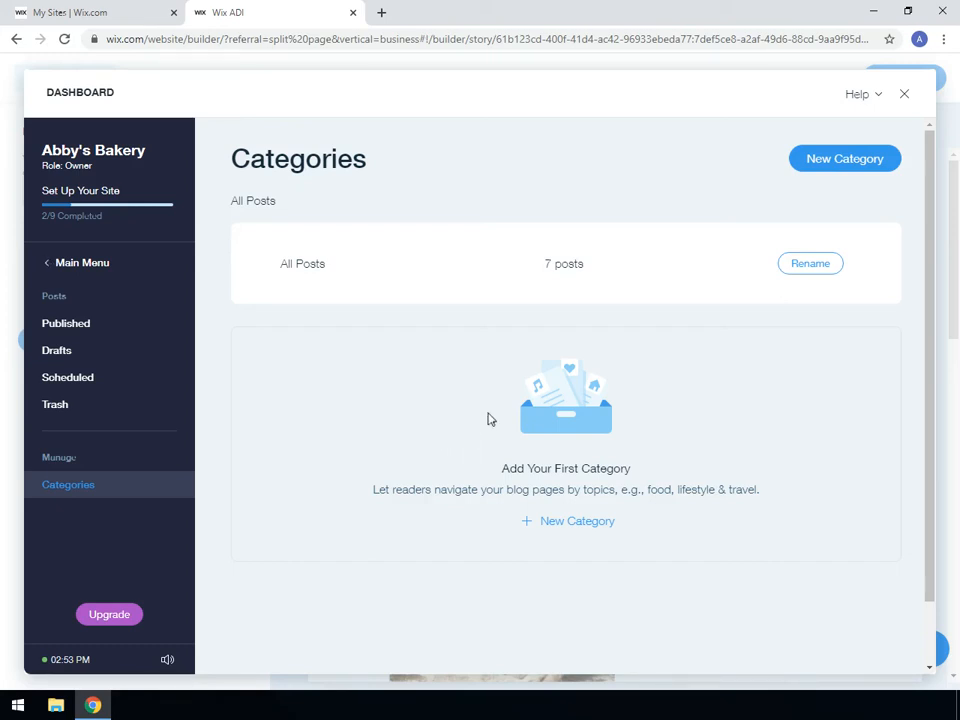
click(839, 164)
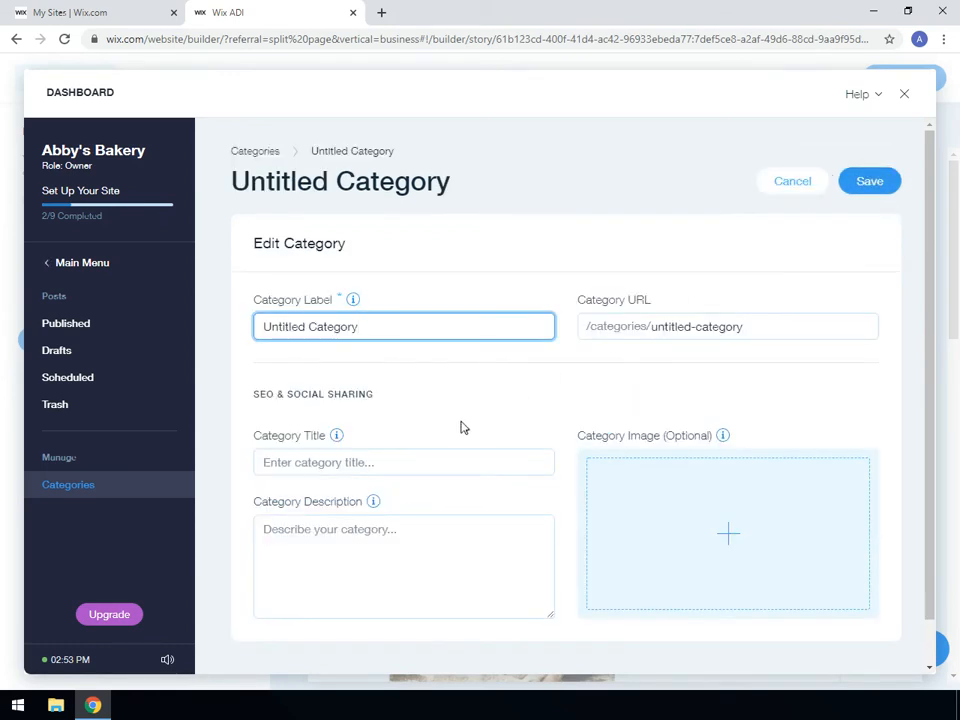
drag(371, 328, 245, 336)
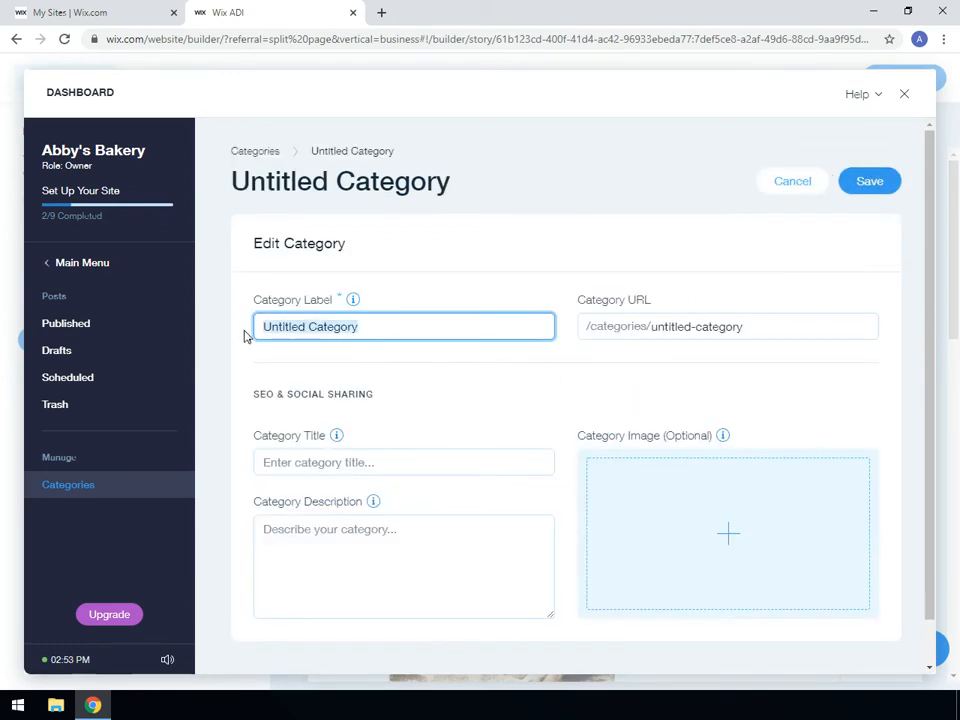
text(Recipes)
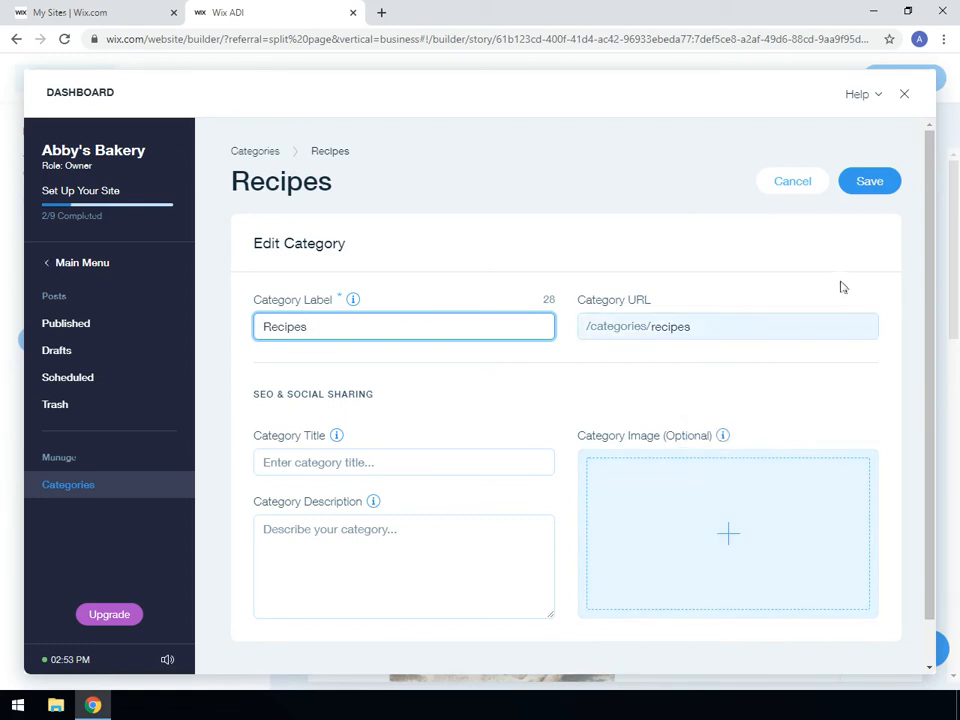
click(870, 184)
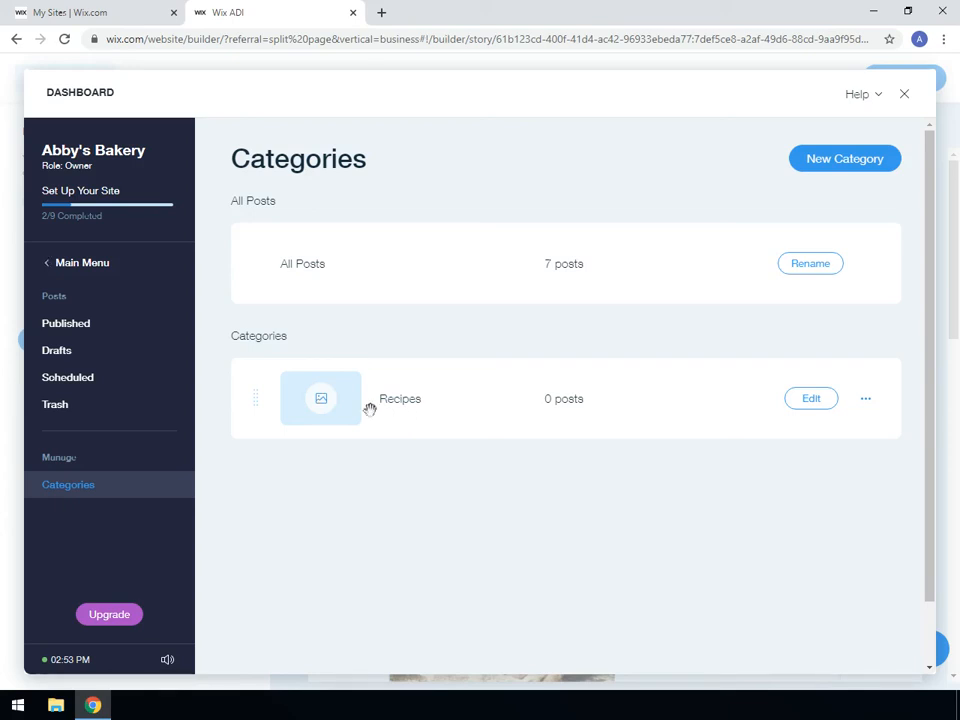
- Assign the published post "The. Best. Chocolate. Chip. Cookie. Recipe. Ever." to the Recipes category and publish the change
click(100, 270)
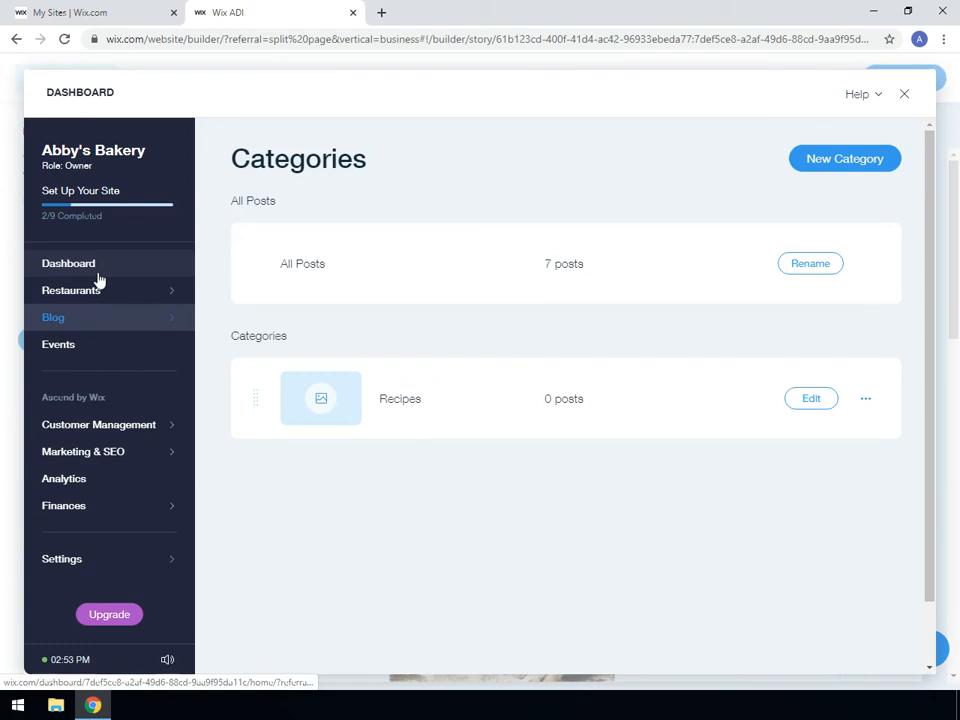
click(82, 327)
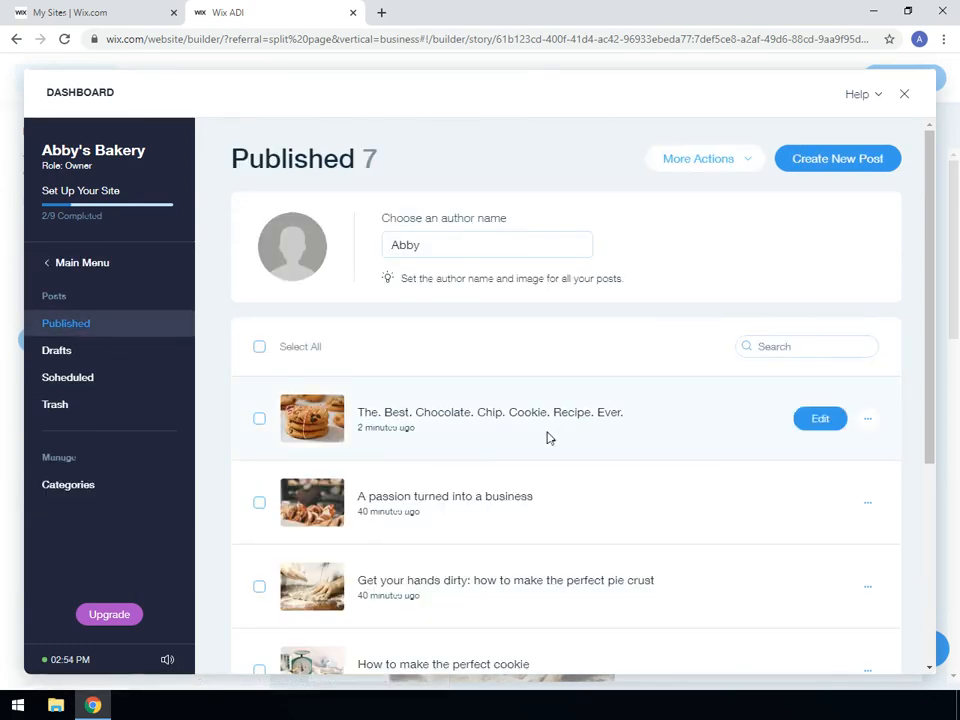
click(831, 426)
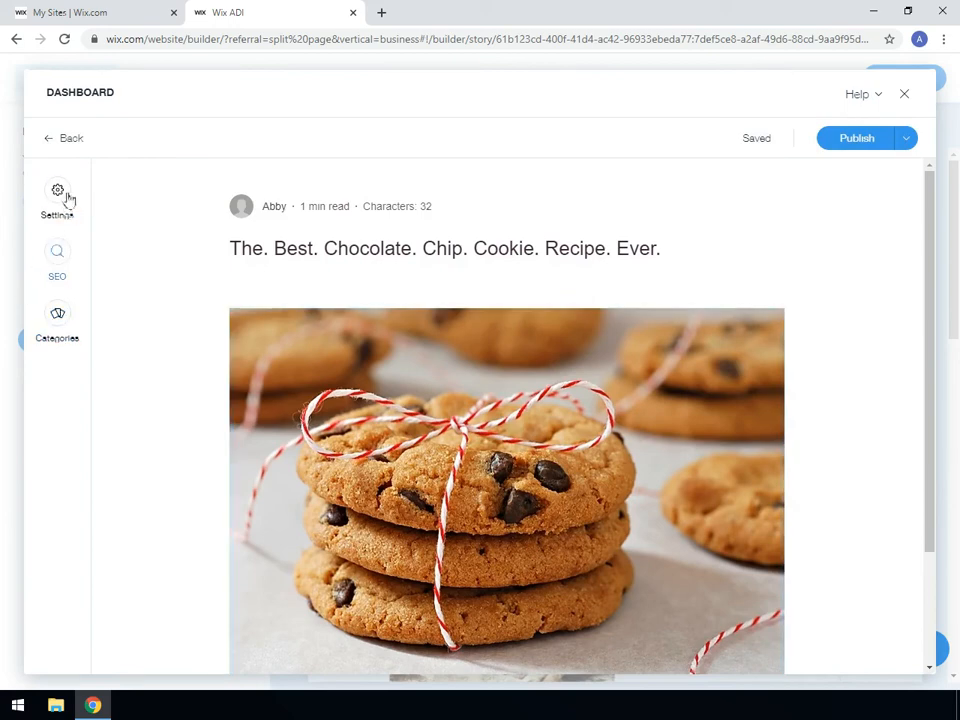
click(60, 199)
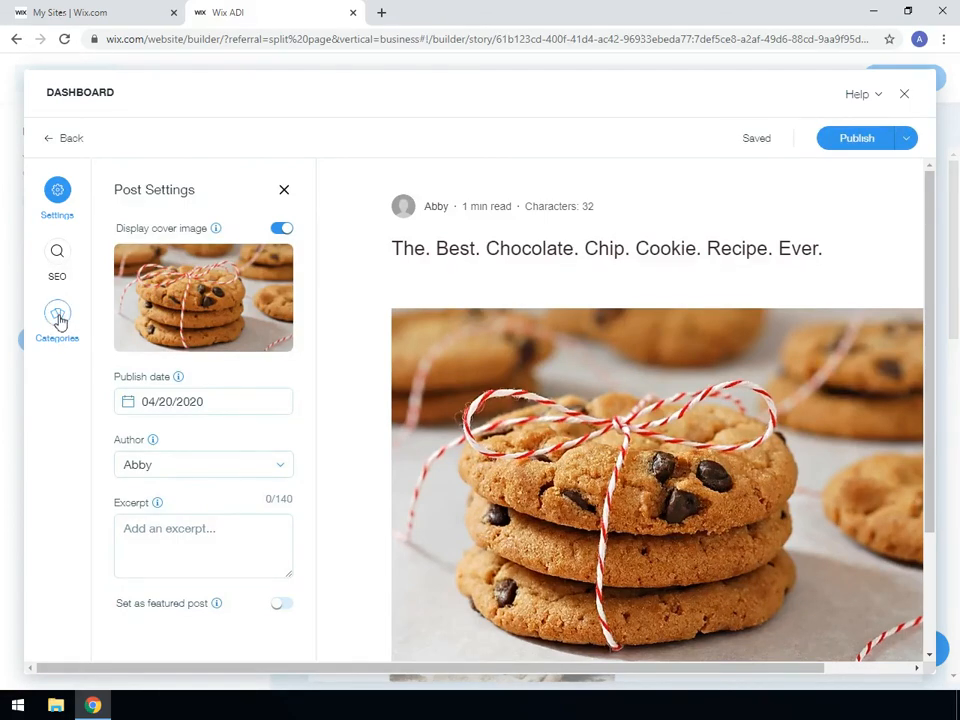
click(58, 316)
click(121, 235)
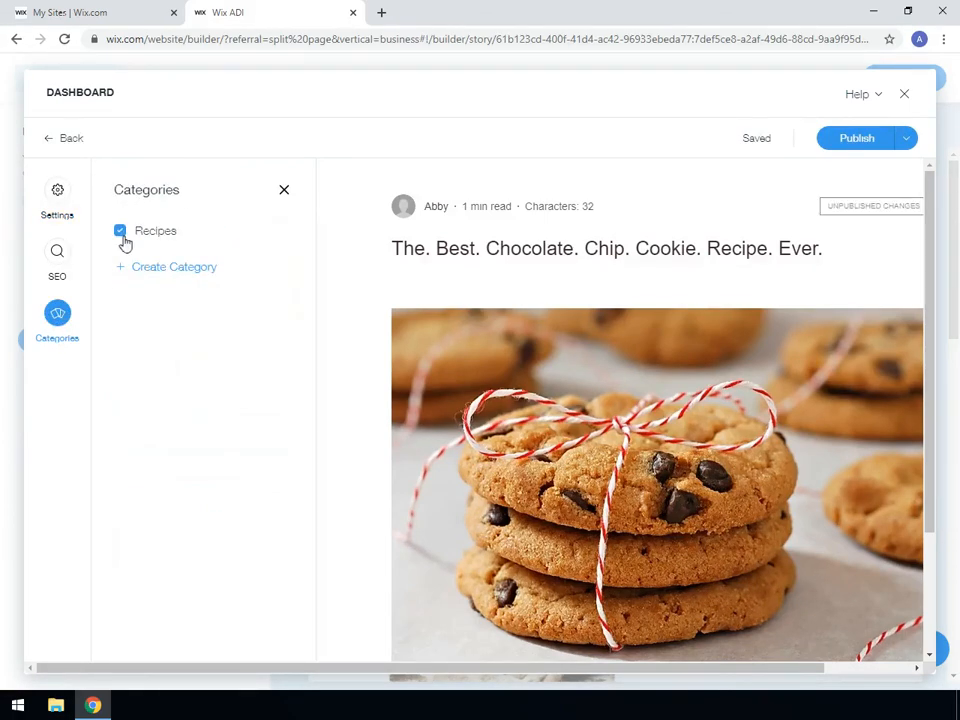
click(285, 193)
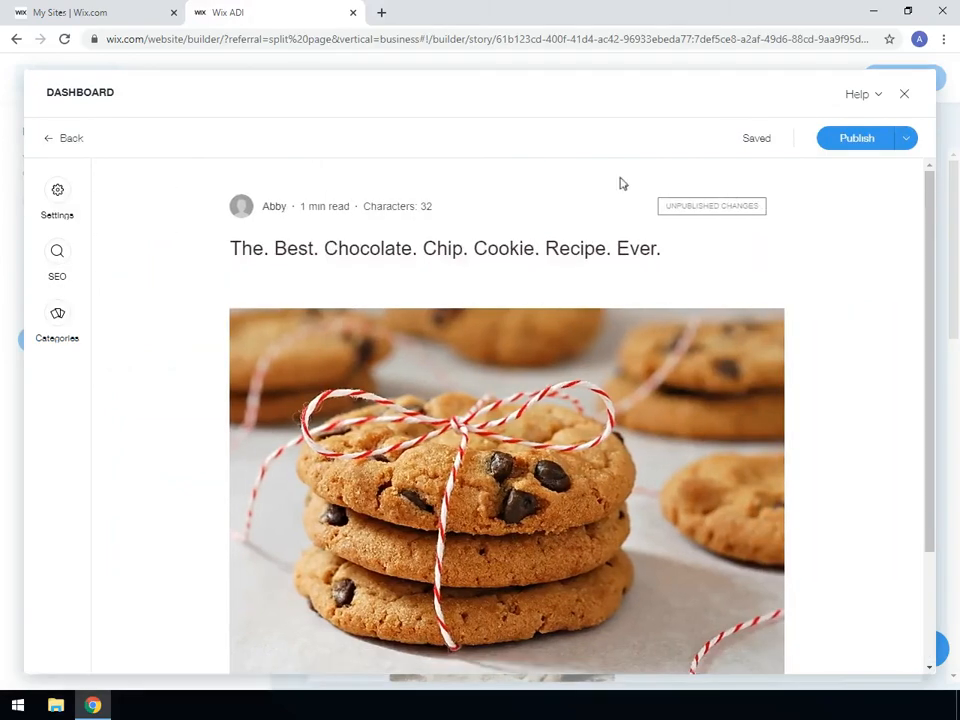
click(855, 140)
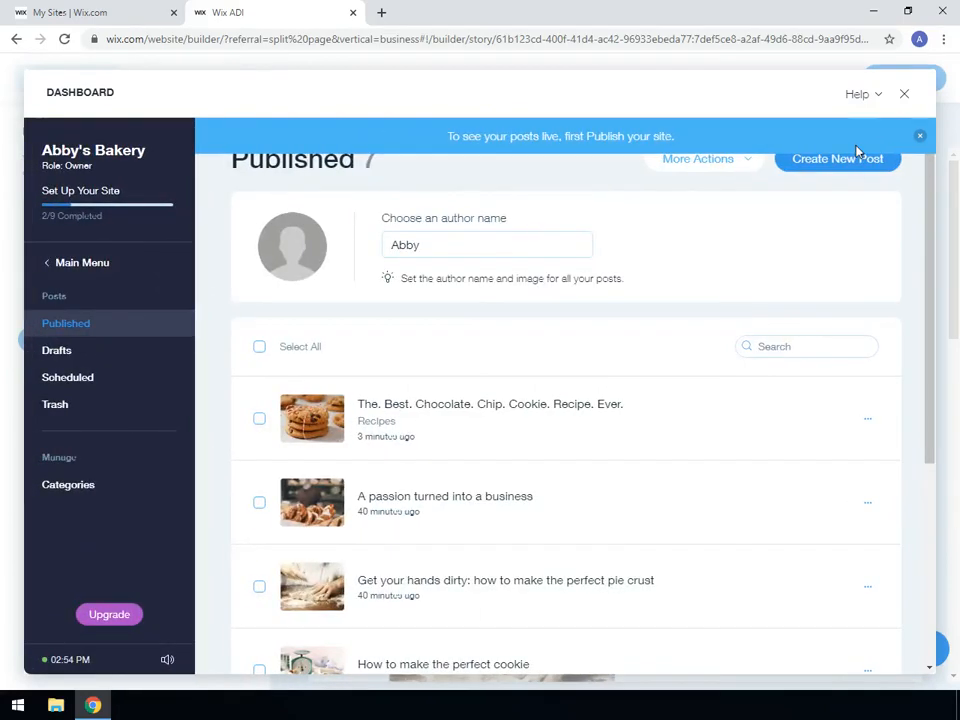